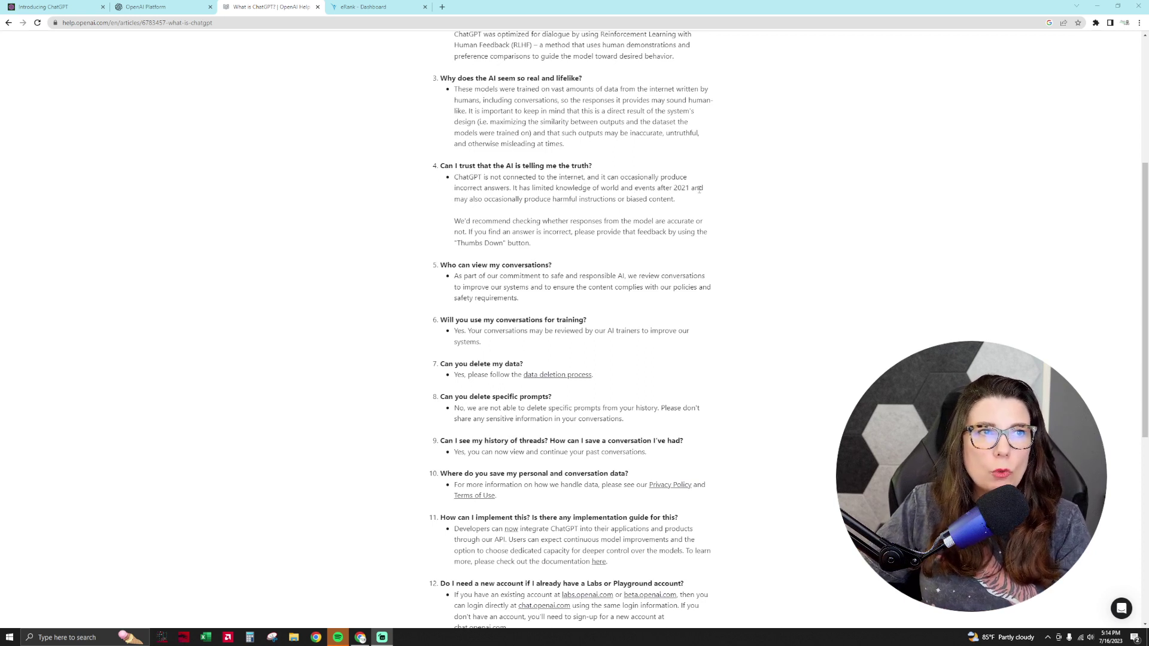
pyautogui.moveTo(655, 188); pyautogui.dragTo(692, 190)
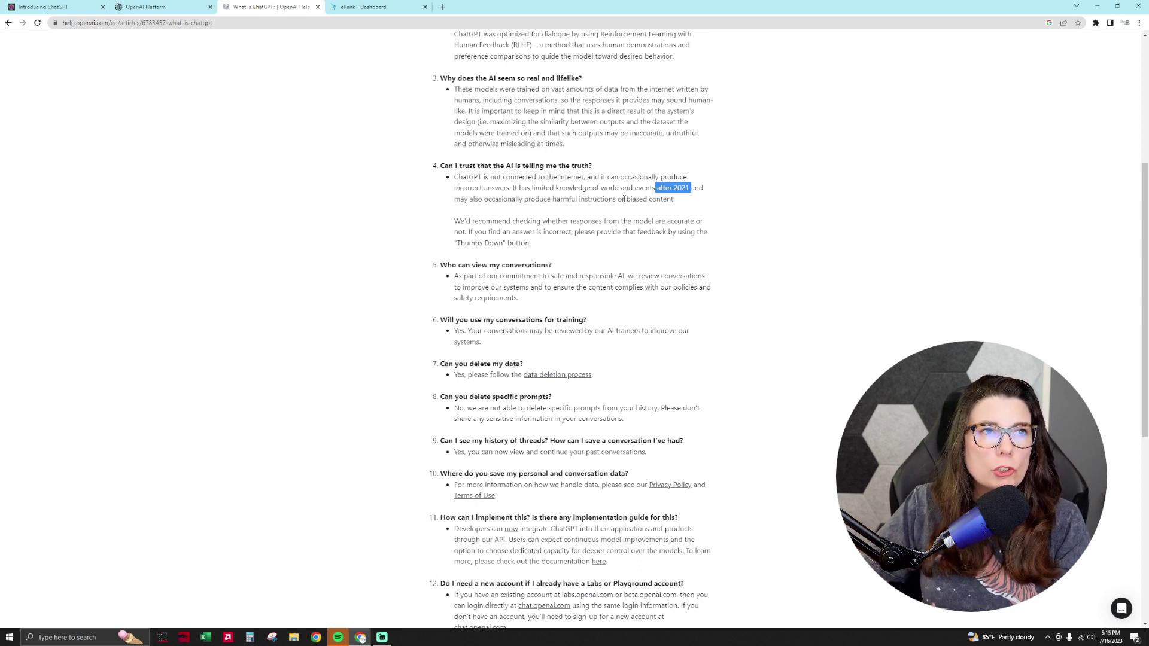
pyautogui.click(782, 223)
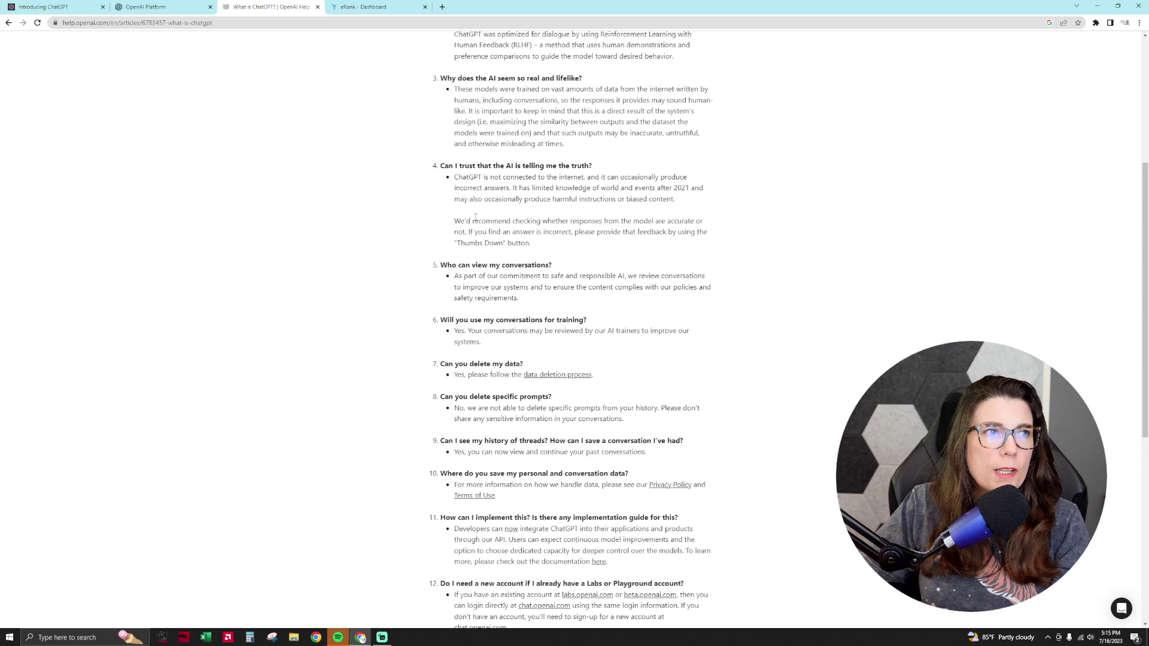
pyautogui.moveTo(456, 220); pyautogui.dragTo(709, 241)
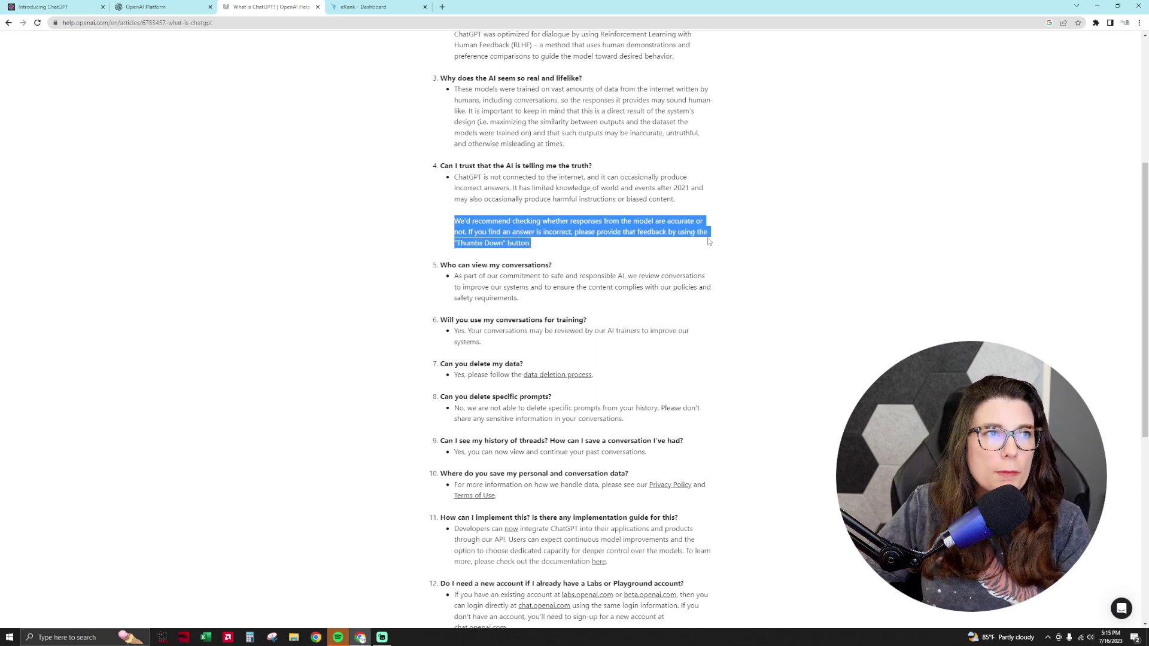
pyautogui.click(752, 248)
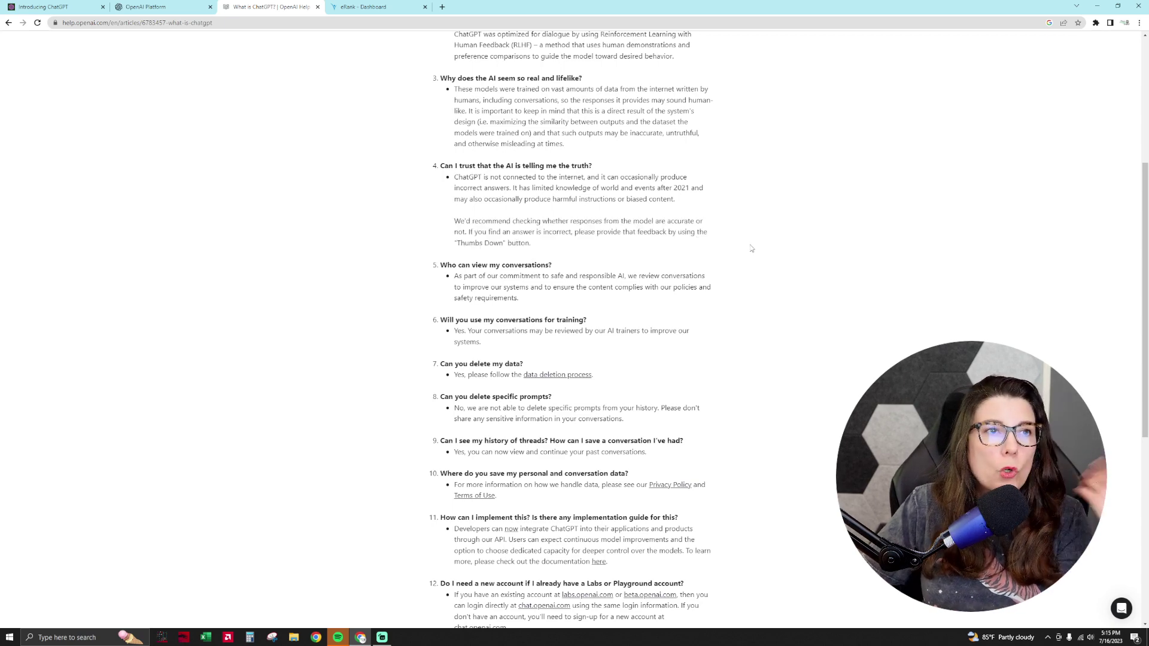
# Scroll back up to the 'What is ChatGPT?' article's title and opening questions
pyautogui.scroll(2, 752, 248)
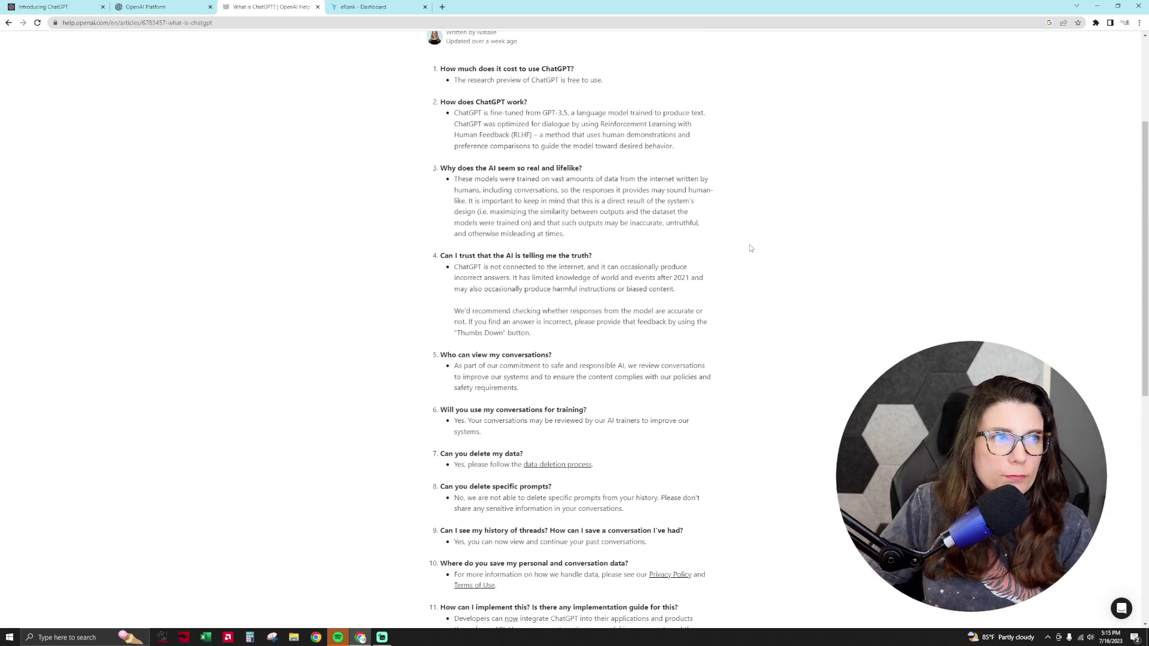
pyautogui.scroll(3, 752, 247)
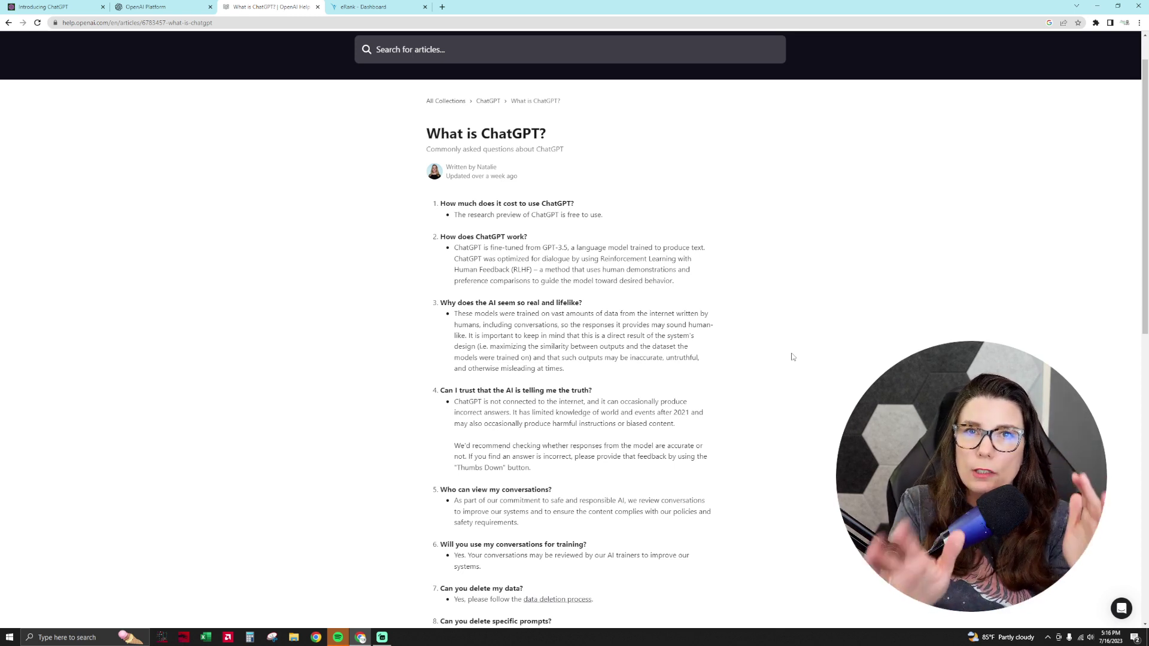
# From the OpenAI apps page, open ChatGPT and ask 'give me ten digital planner product ideas to sell on etsy'
pyautogui.click(184, 5)
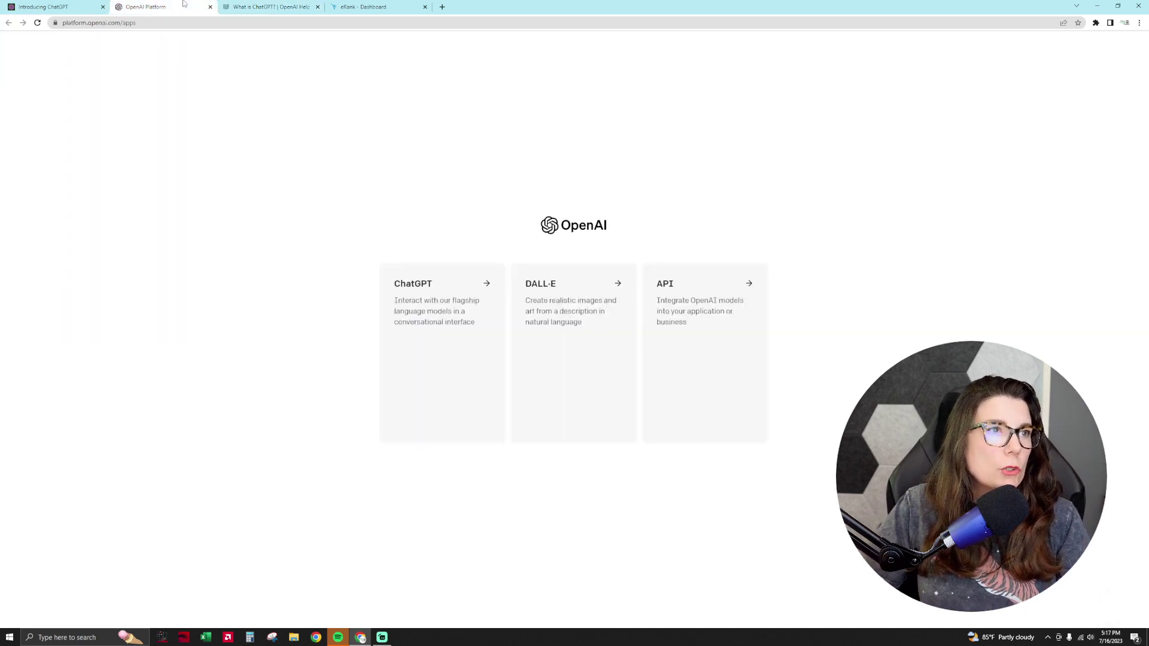
pyautogui.click(443, 380)
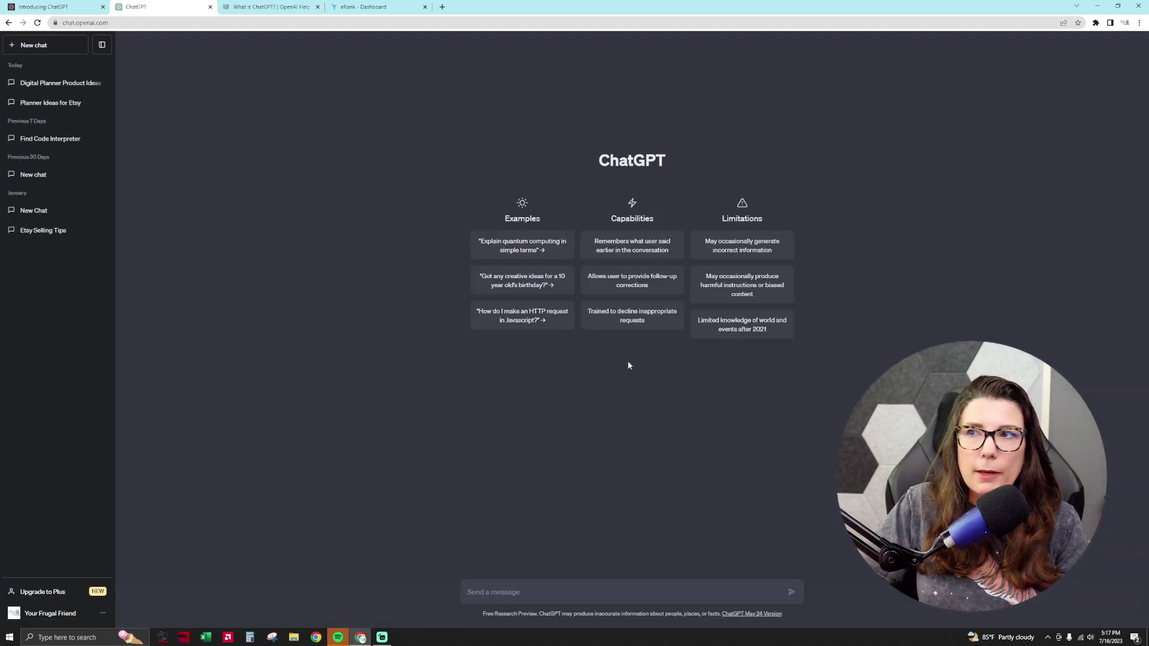
pyautogui.write('give me t')
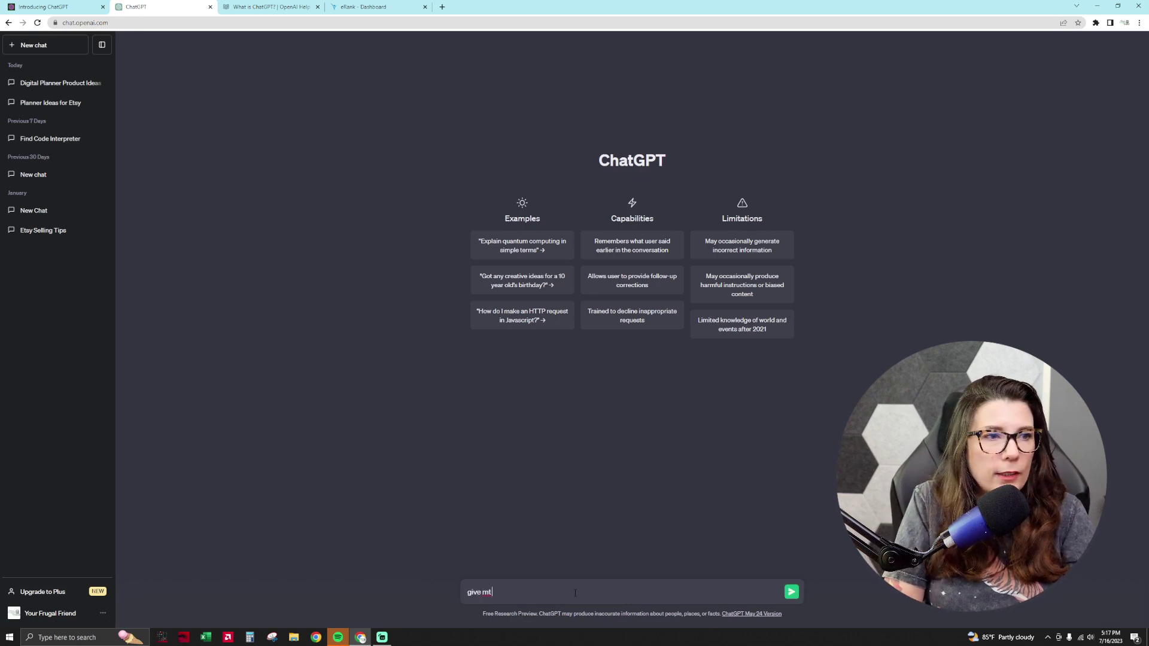
pyautogui.write('en digital')
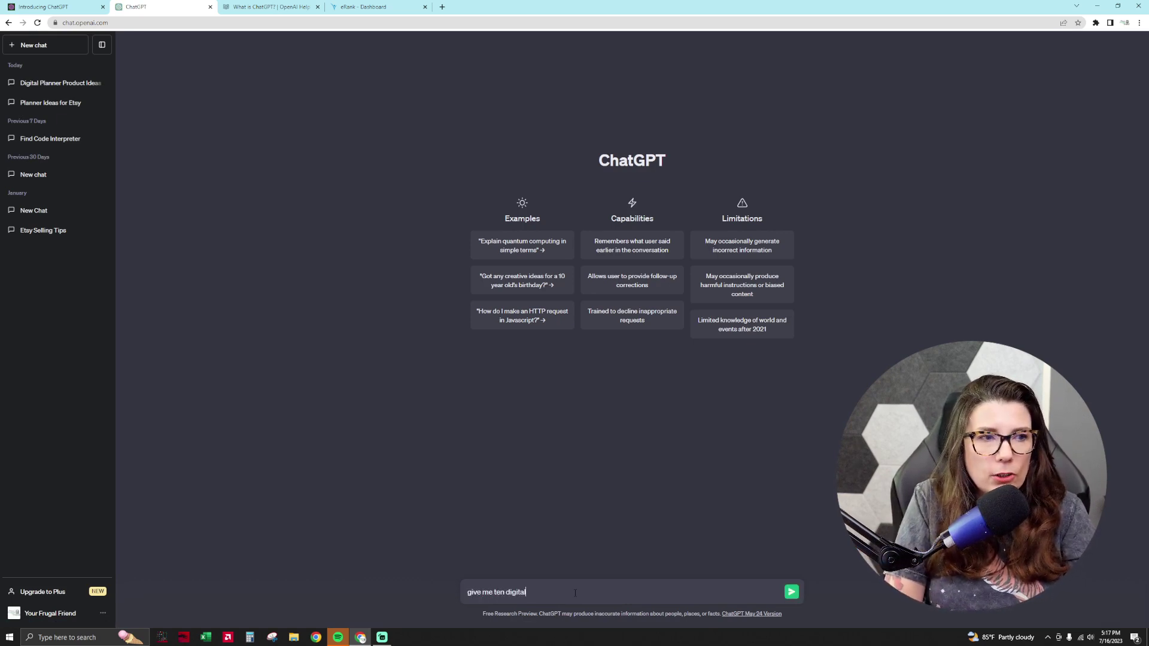
pyautogui.write(' planner prod')
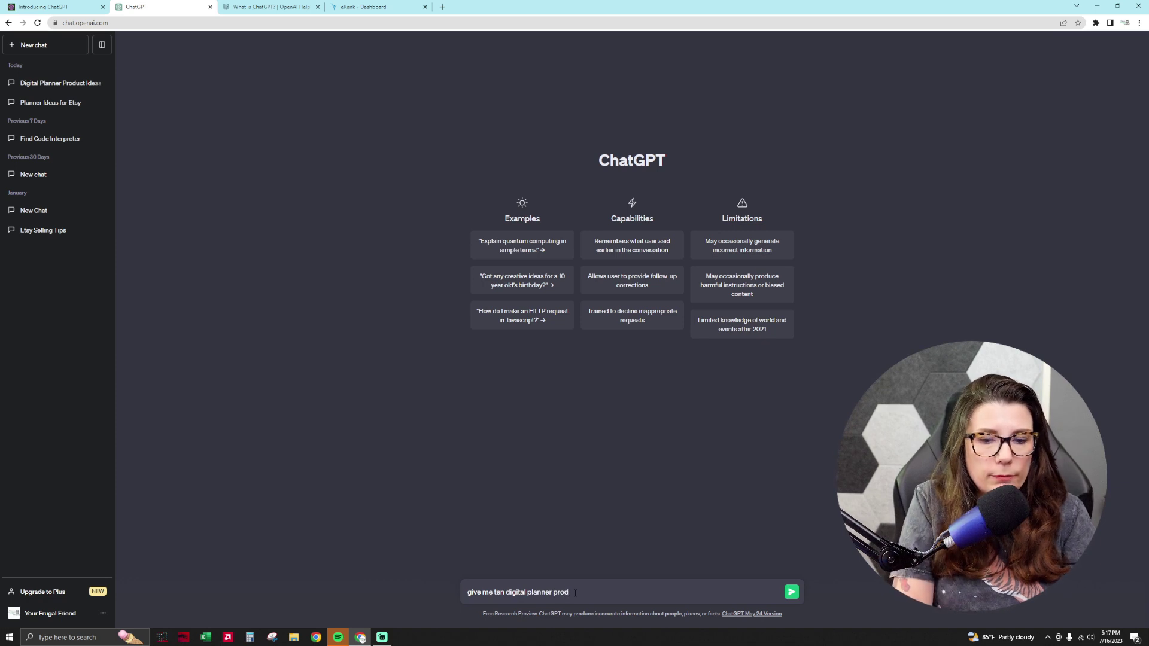
pyautogui.write('uct ideas to sell on etsy')
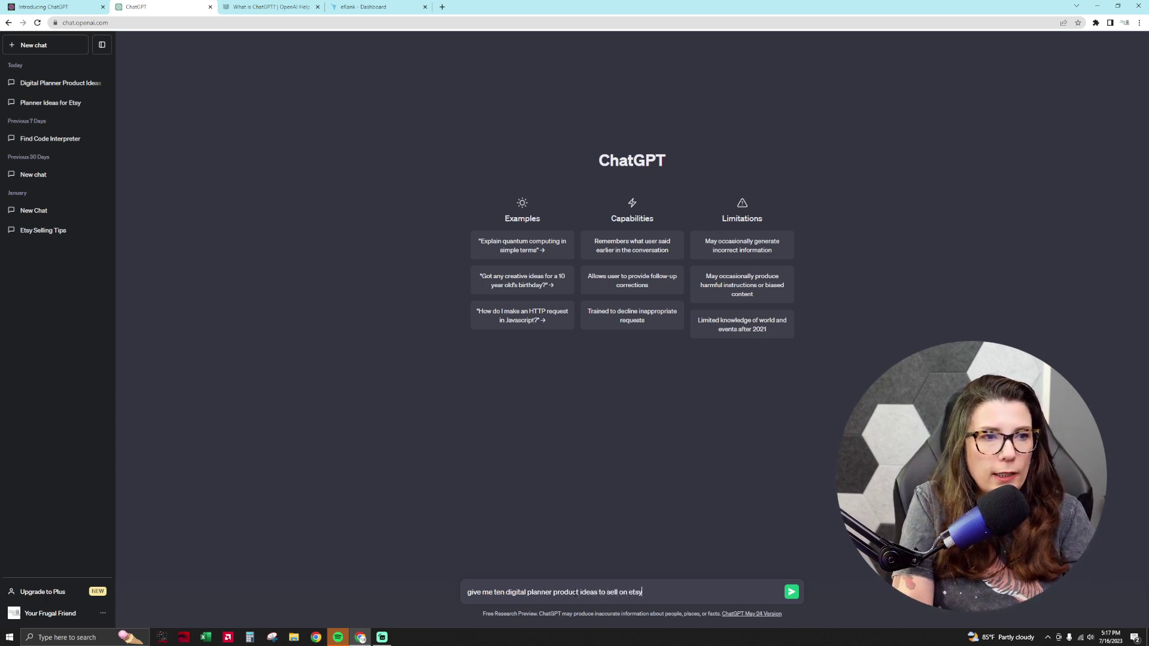
pyautogui.press('Return')
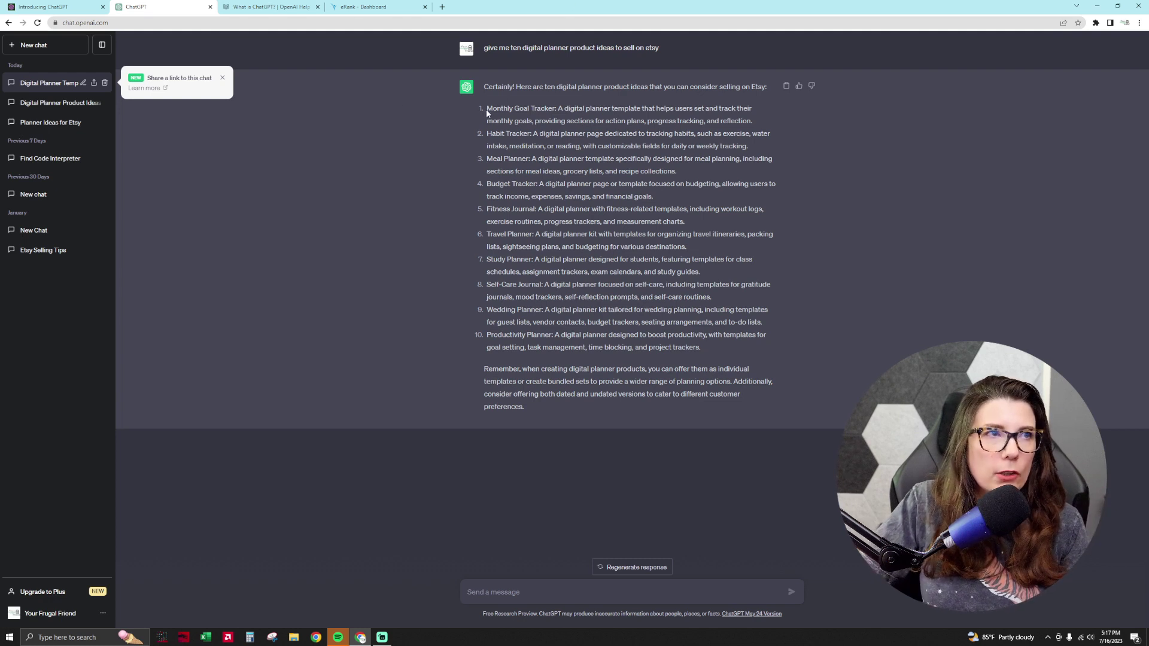
pyautogui.moveTo(486, 109); pyautogui.dragTo(557, 110)
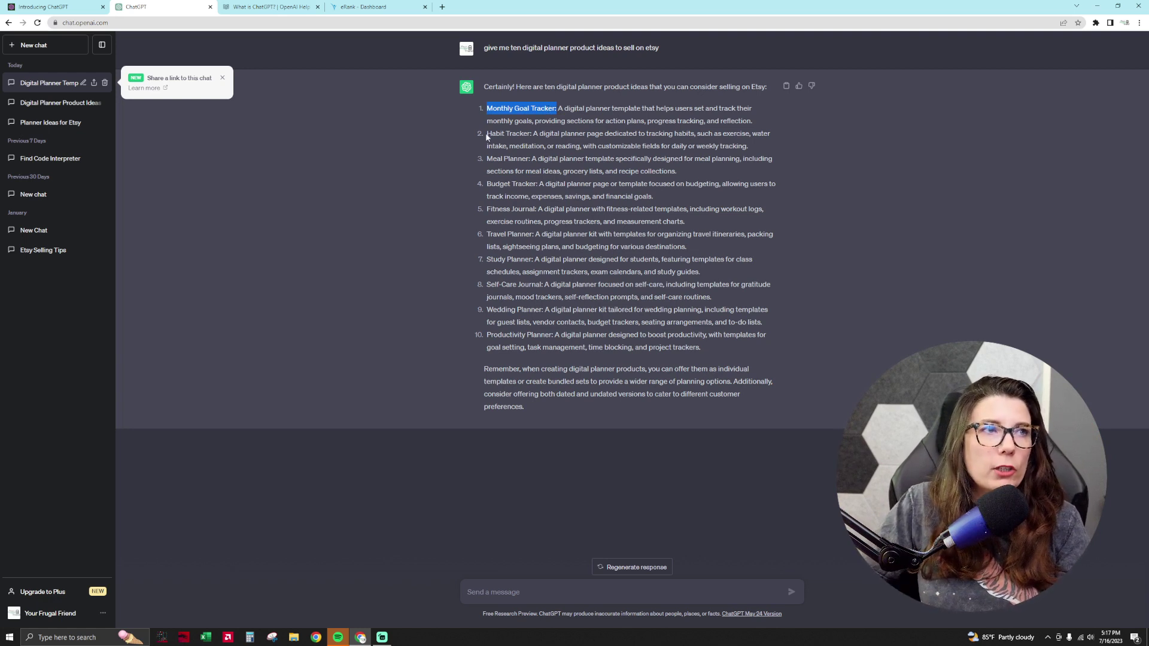
pyautogui.moveTo(486, 135); pyautogui.dragTo(529, 159)
pyautogui.click(502, 166)
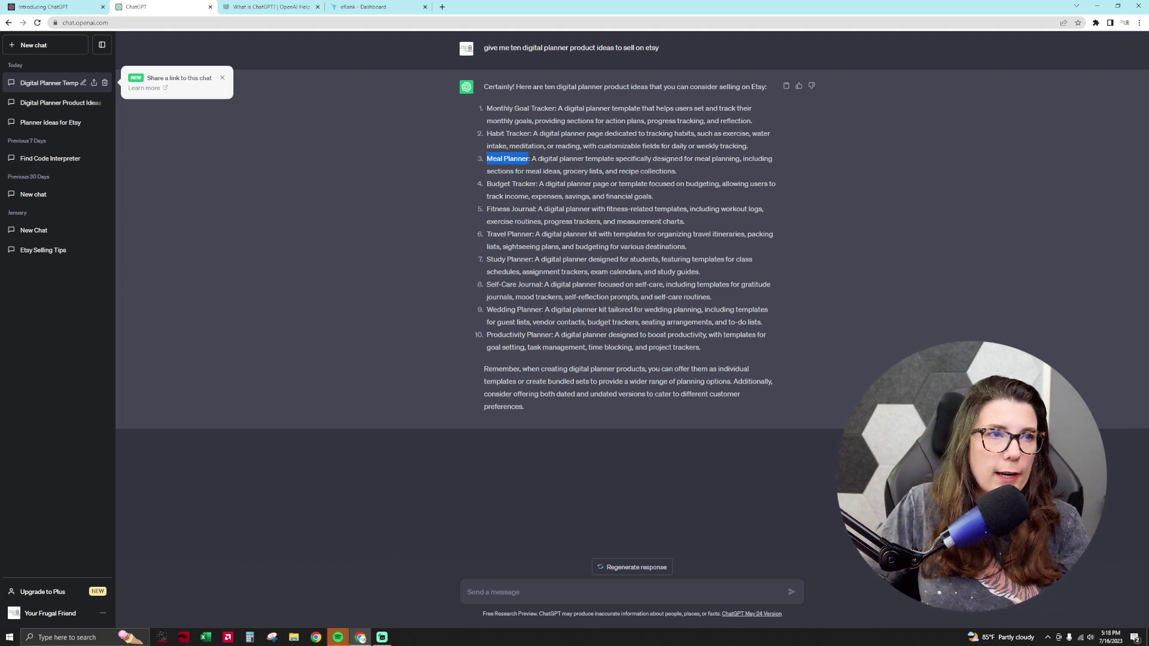
pyautogui.moveTo(542, 311); pyautogui.dragTo(489, 319)
pyautogui.hotkey('ctrl', 'c')
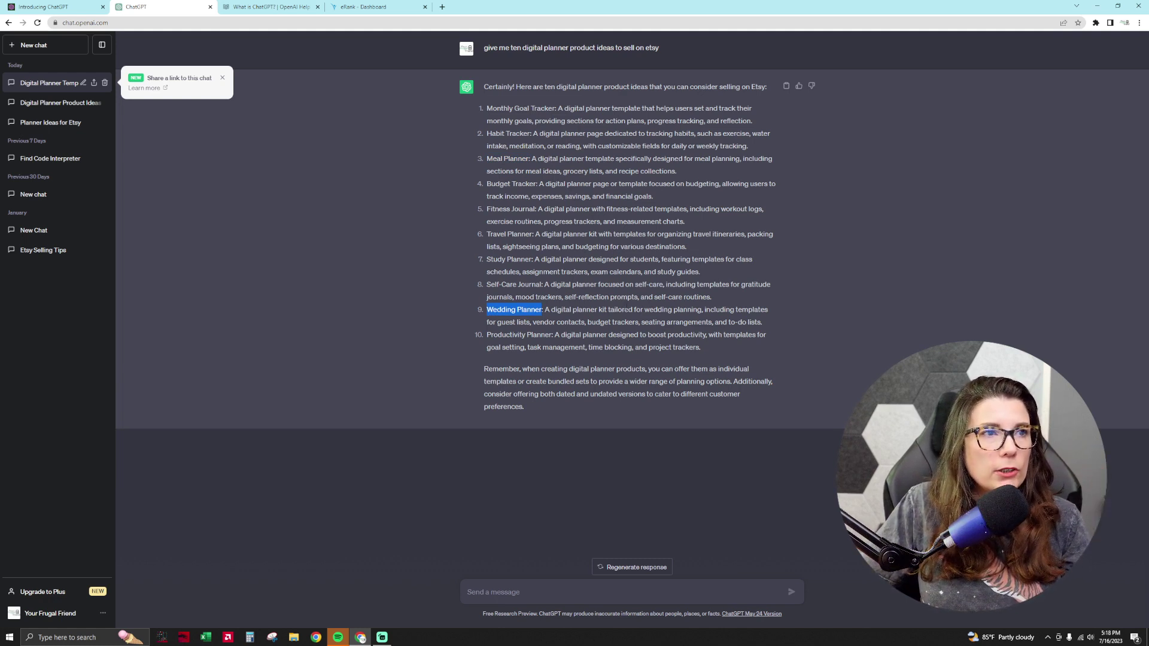
pyautogui.moveTo(545, 310); pyautogui.dragTo(791, 328)
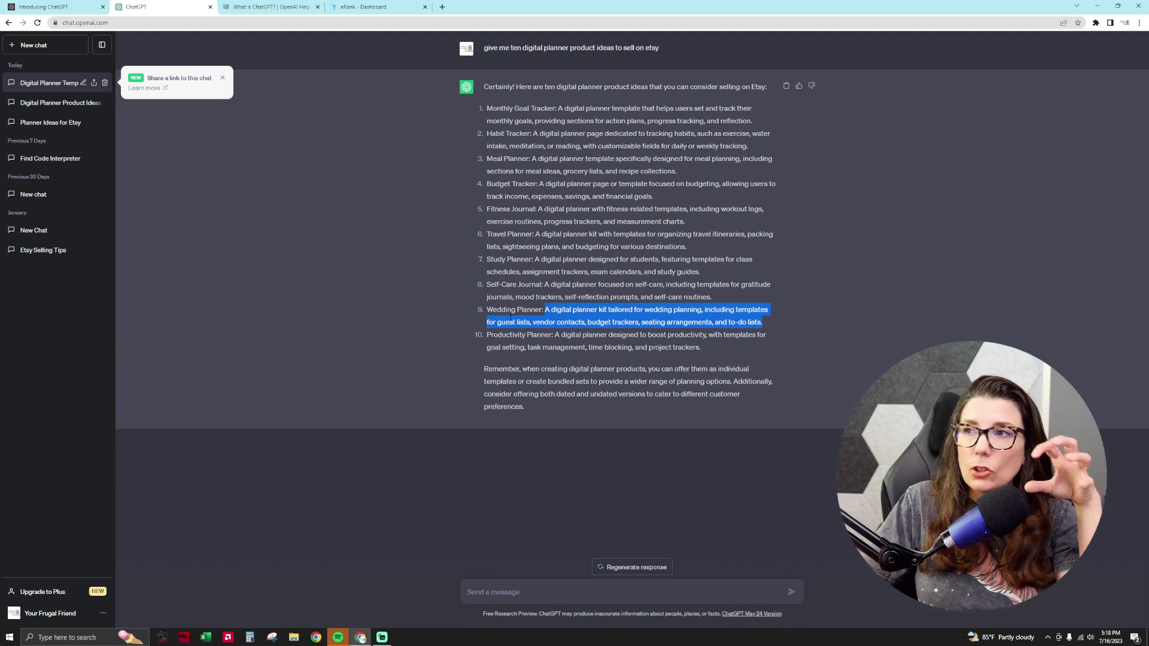
# In eRank, decline the data refresh and search the keyword 'digital Wedding Planner'
pyautogui.click(377, 6)
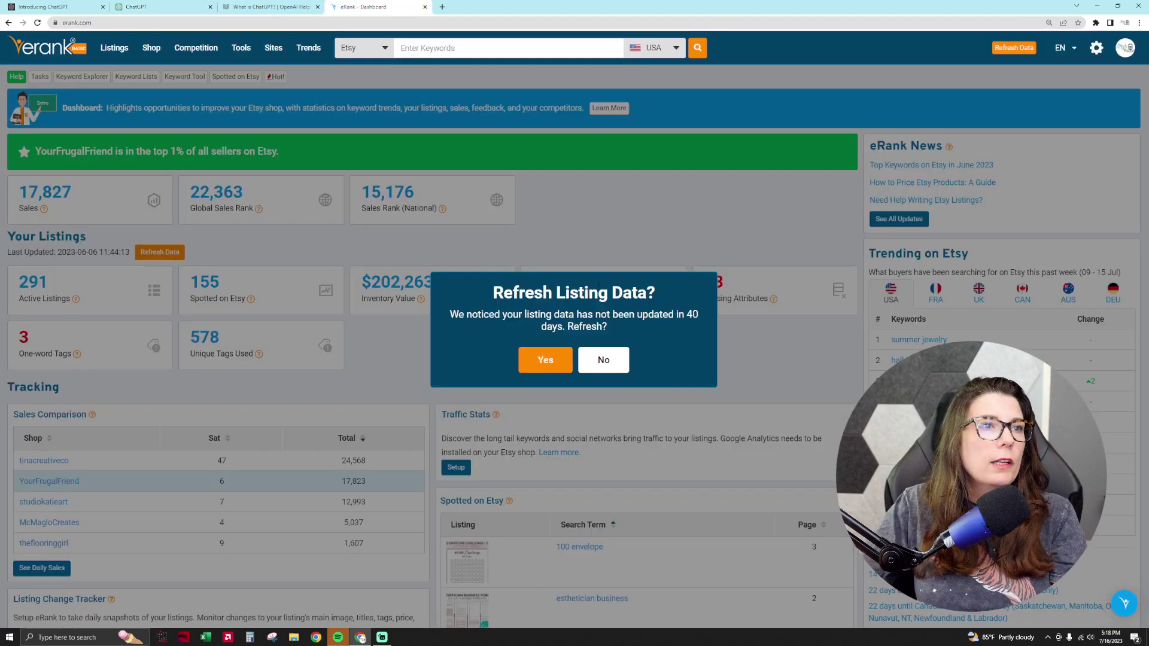
pyautogui.click(604, 360)
pyautogui.click(431, 51)
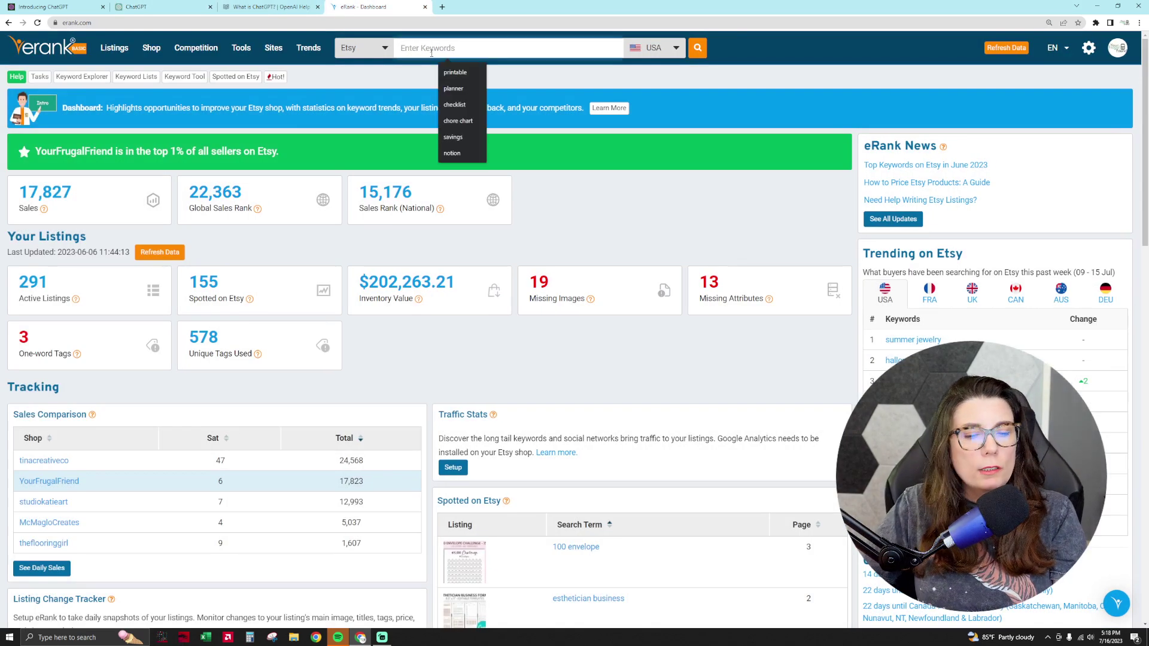
pyautogui.write('digital')
pyautogui.hotkey('ctrl', 'v')
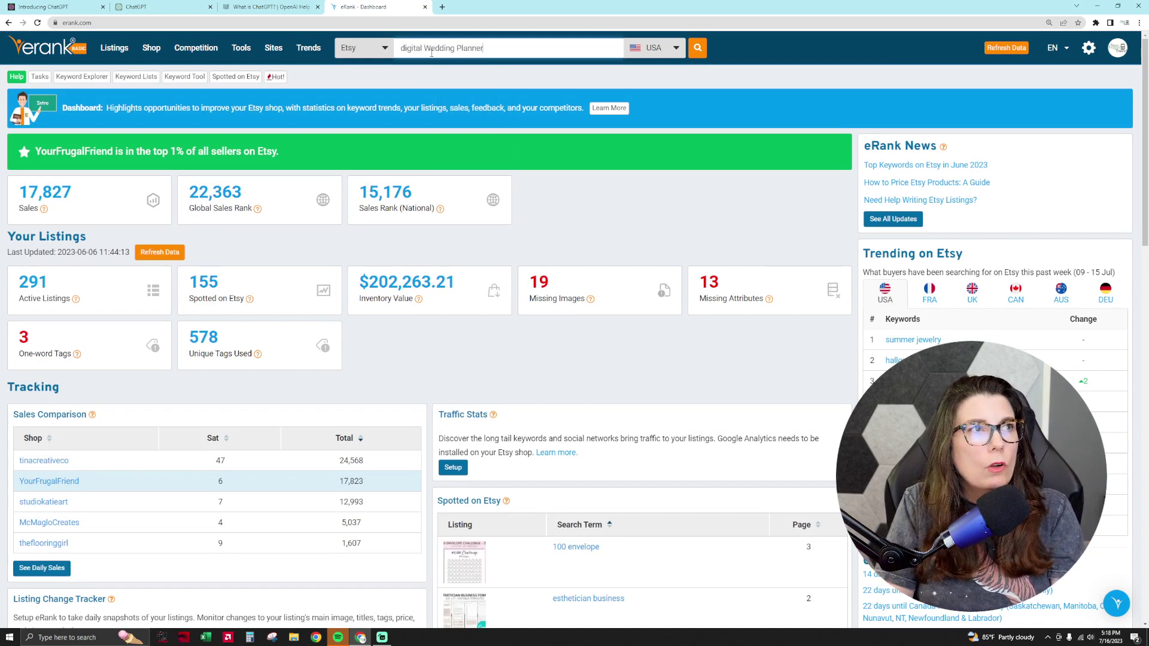
pyautogui.press('Return')
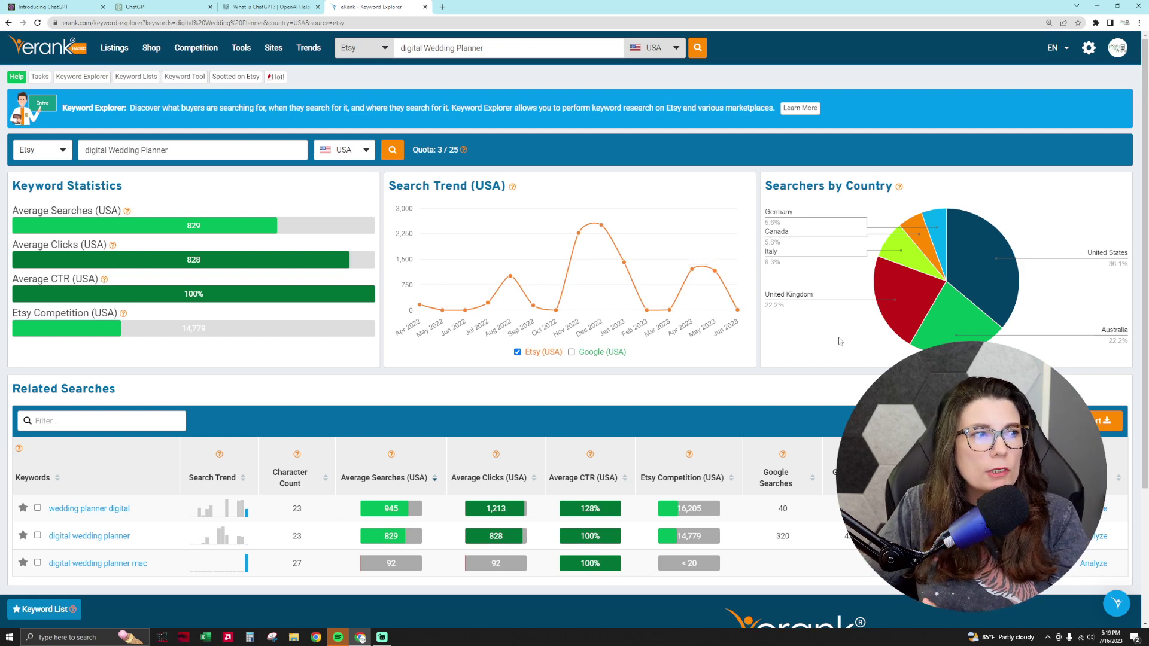
# Compare the related wedding planner keywords, then analyze 'digital wedding planner' in the Keyword Tool
pyautogui.moveTo(131, 536); pyautogui.dragTo(28, 538)
pyautogui.moveTo(246, 567)
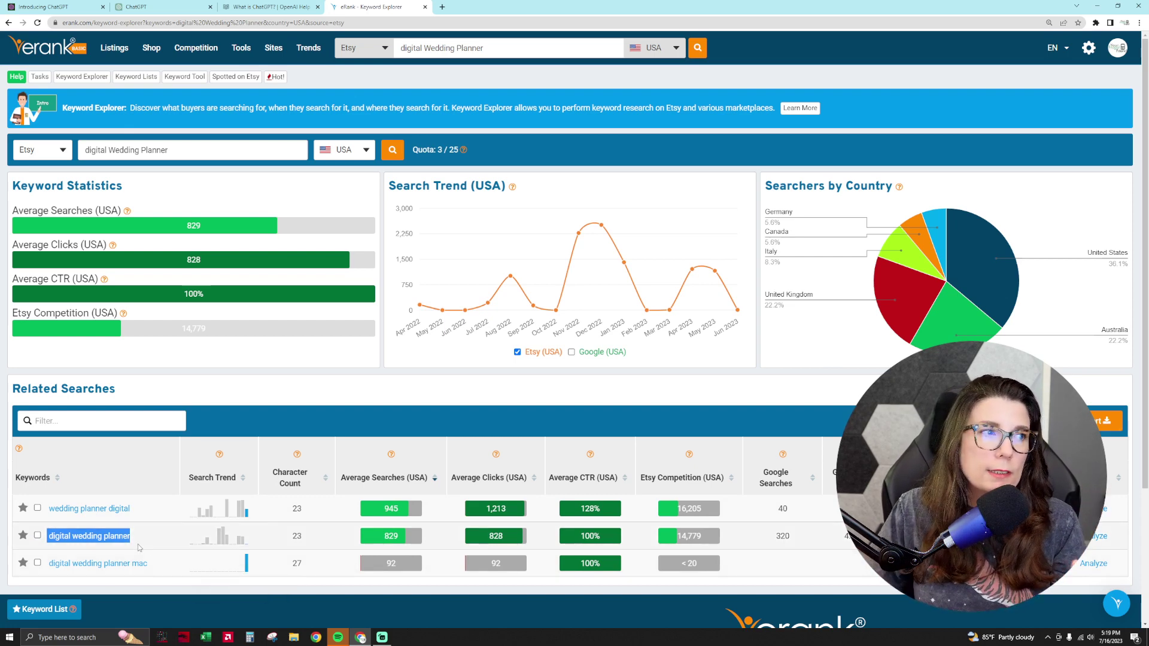
pyautogui.click(132, 508)
pyautogui.moveTo(147, 511); pyautogui.dragTo(48, 508)
pyautogui.click(163, 569)
pyautogui.moveTo(163, 568); pyautogui.dragTo(51, 566)
pyautogui.click(413, 540)
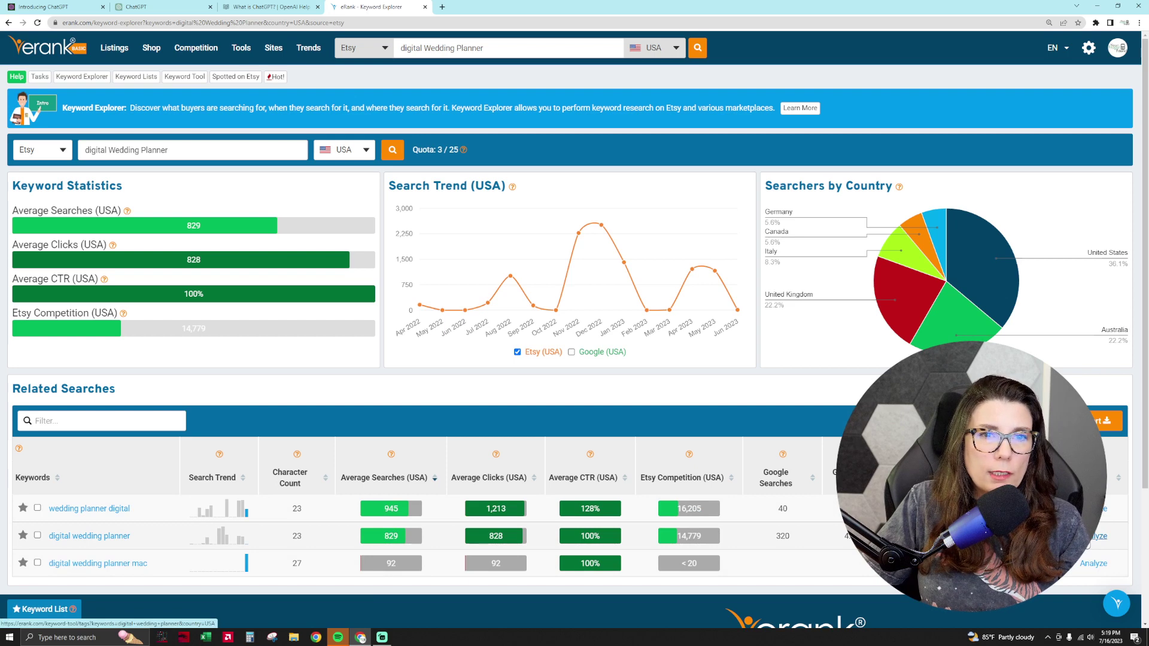
pyautogui.click(1091, 537)
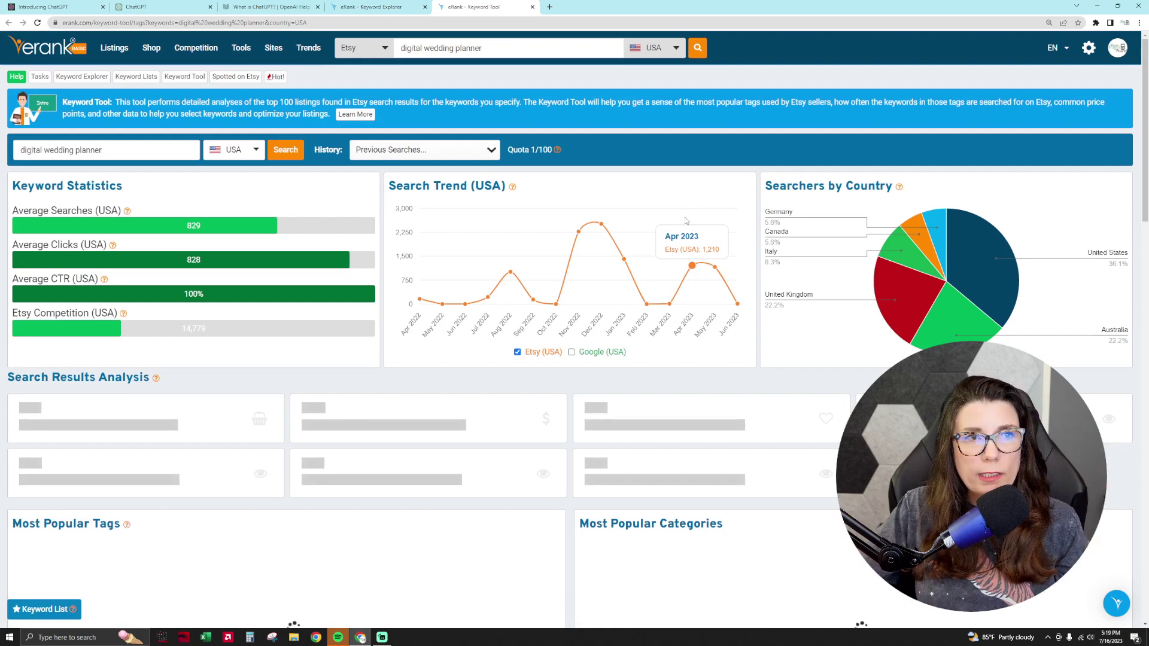
# Sort Top Listings by daily views, highest first, and open the audit of the 2023 Digital Wedding Planner
pyautogui.scroll(-5, 645, 440)
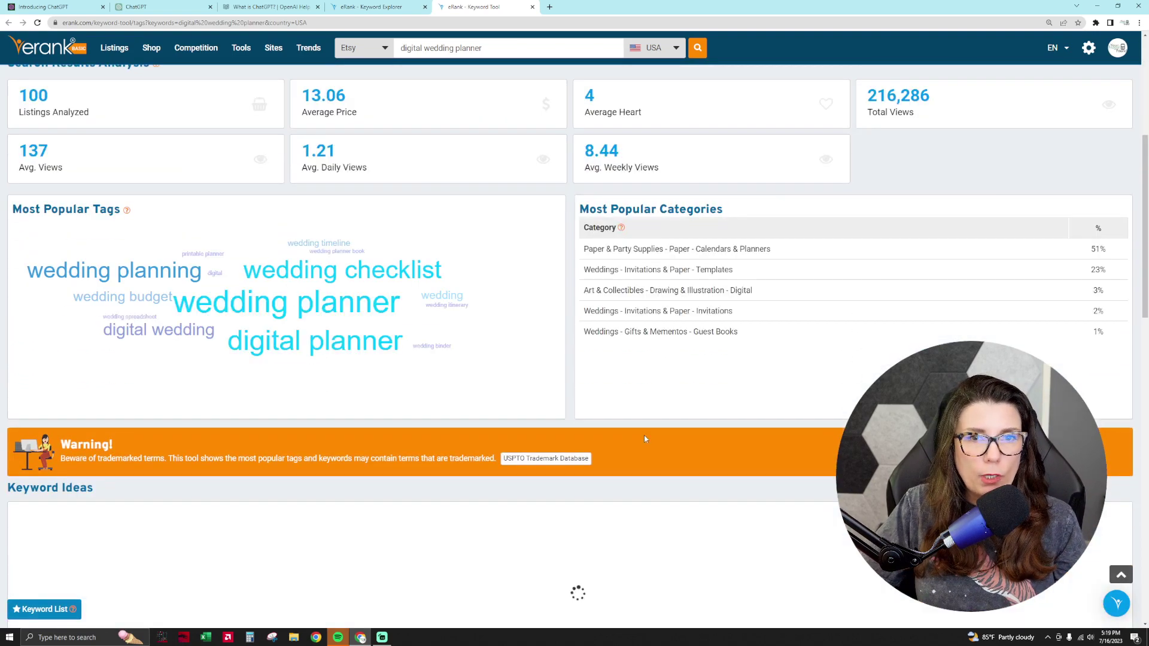
pyautogui.scroll(-2, 644, 442)
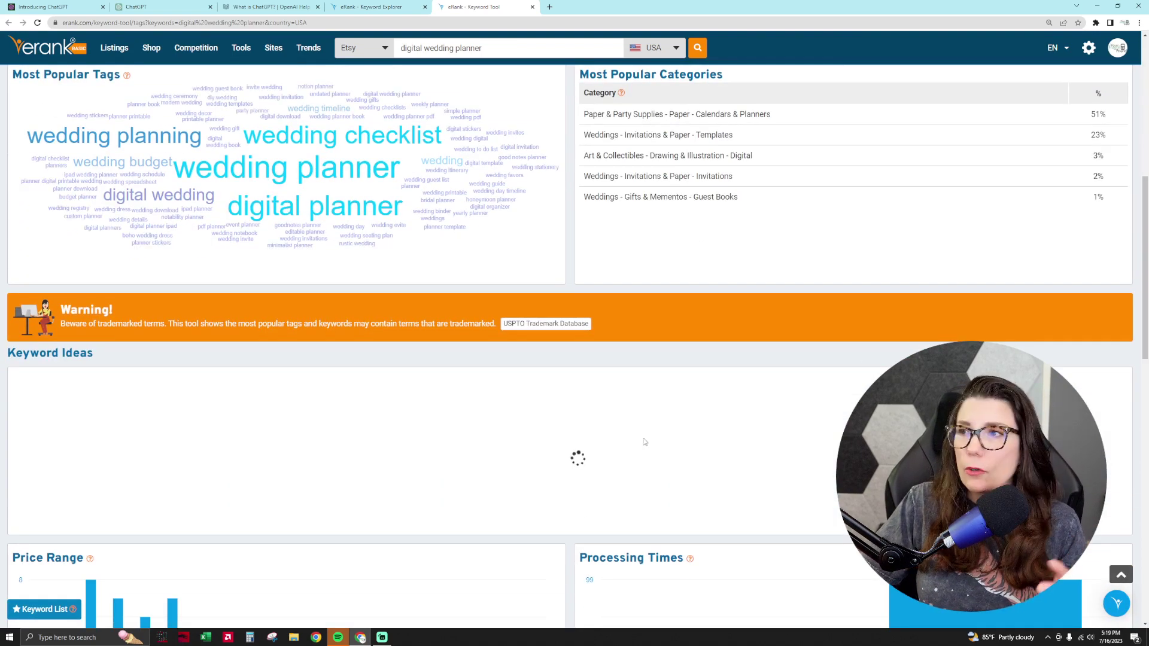
pyautogui.scroll(-1, 642, 447)
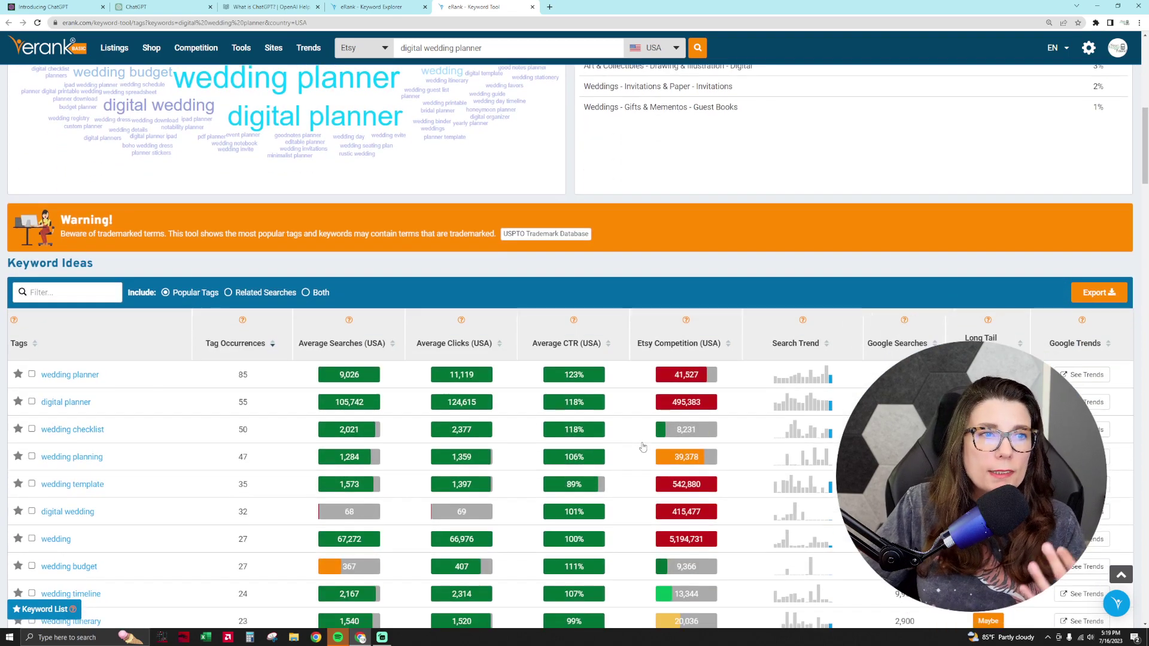
pyautogui.scroll(-20, 642, 446)
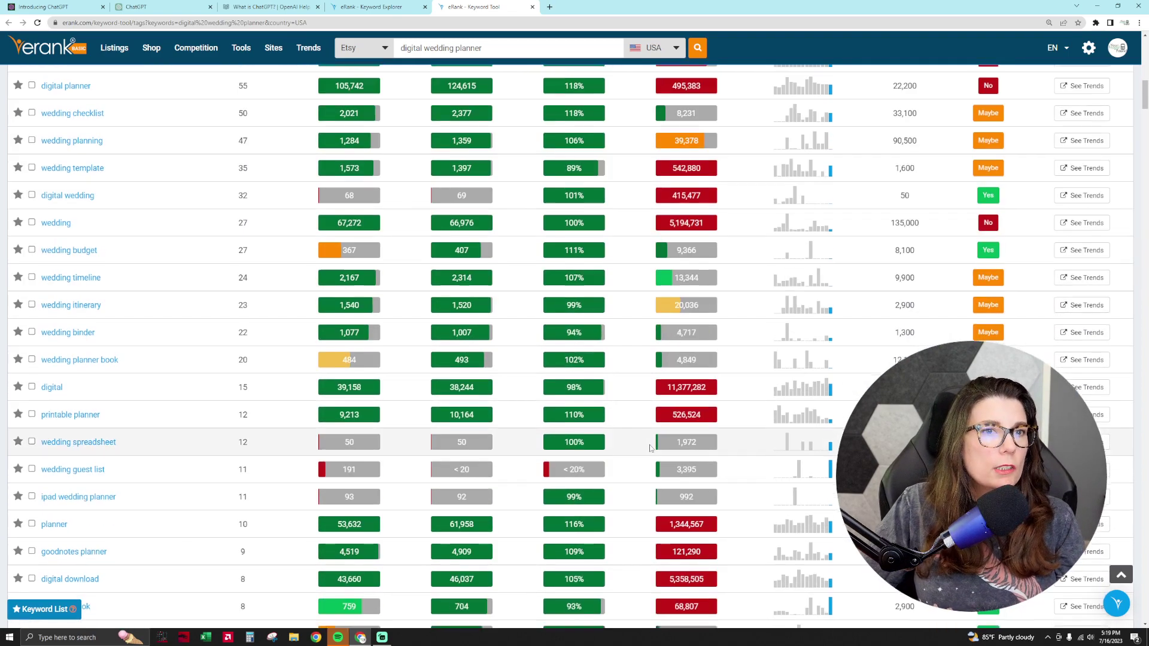
pyautogui.scroll(-20, 650, 449)
pyautogui.scroll(-7, 651, 448)
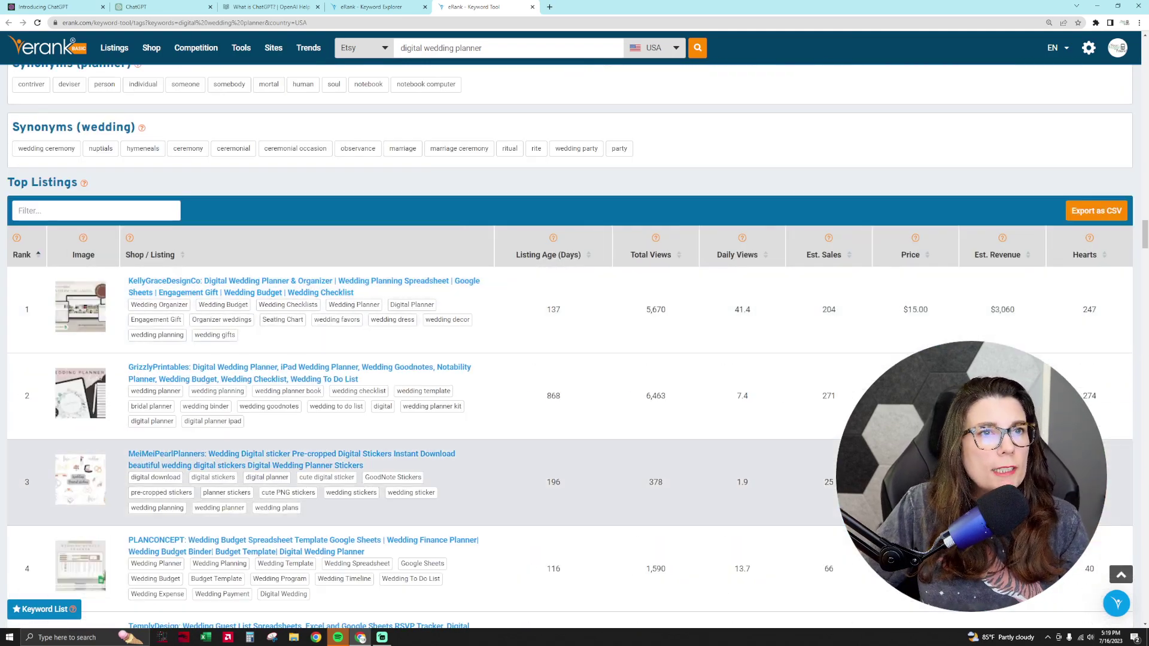
pyautogui.click(735, 255)
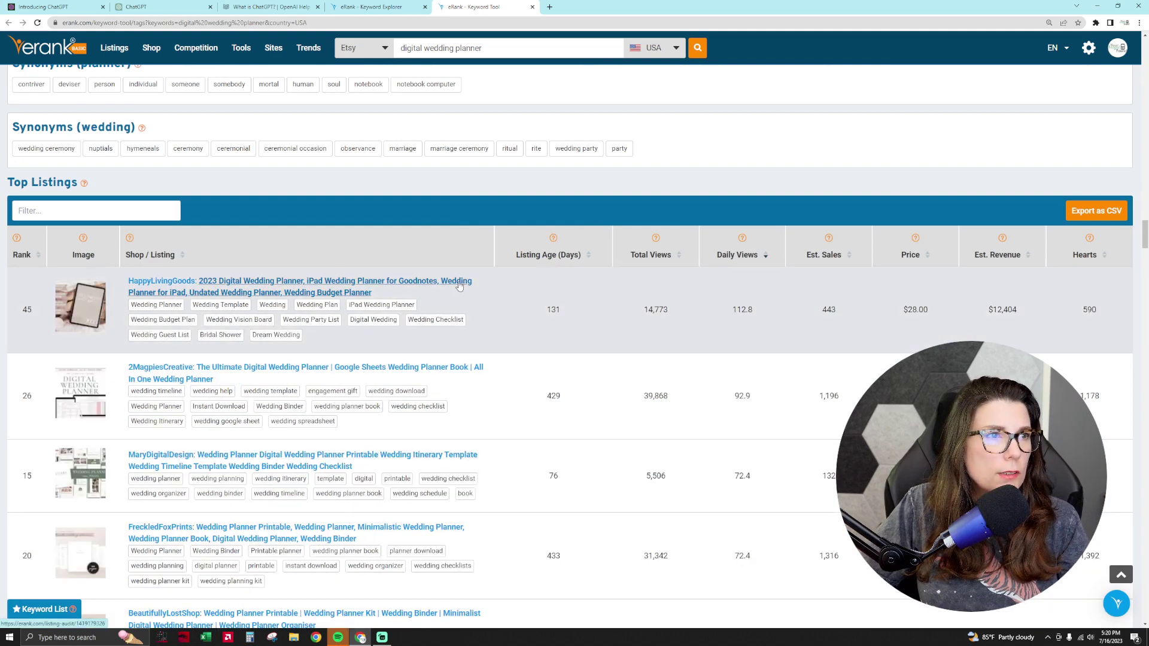
pyautogui.click(459, 286)
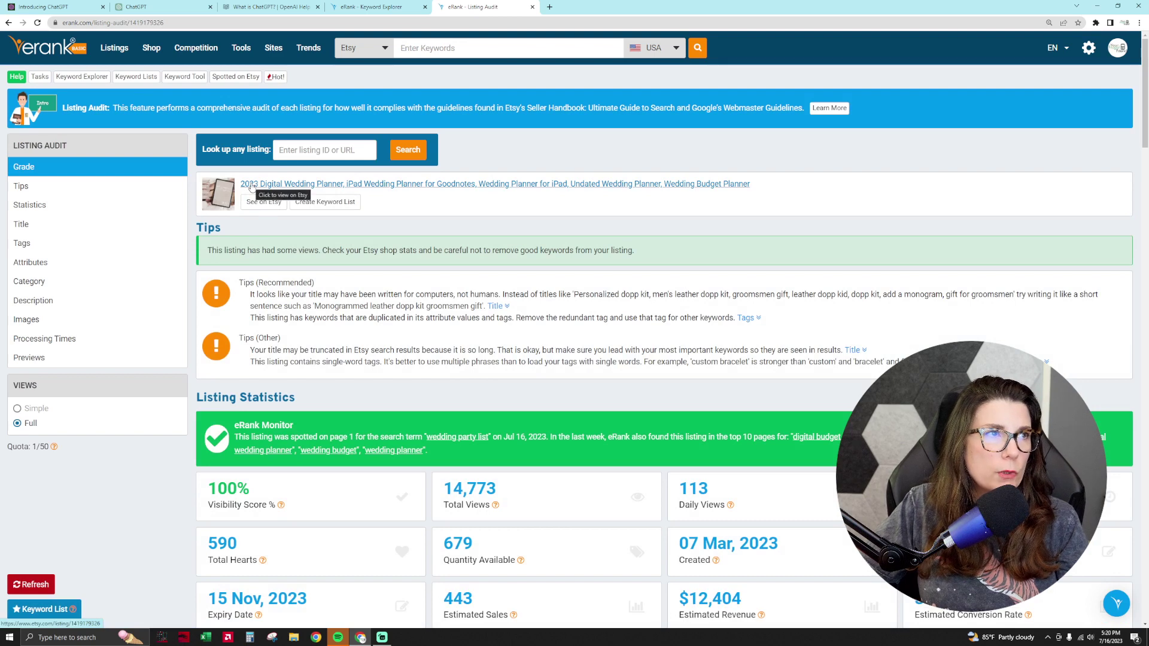
# Review the listing statistics, dismiss the Quantity Available tooltip, and open the listing on Etsy
pyautogui.scroll(-2, 489, 336)
pyautogui.moveTo(472, 409); pyautogui.dragTo(445, 408)
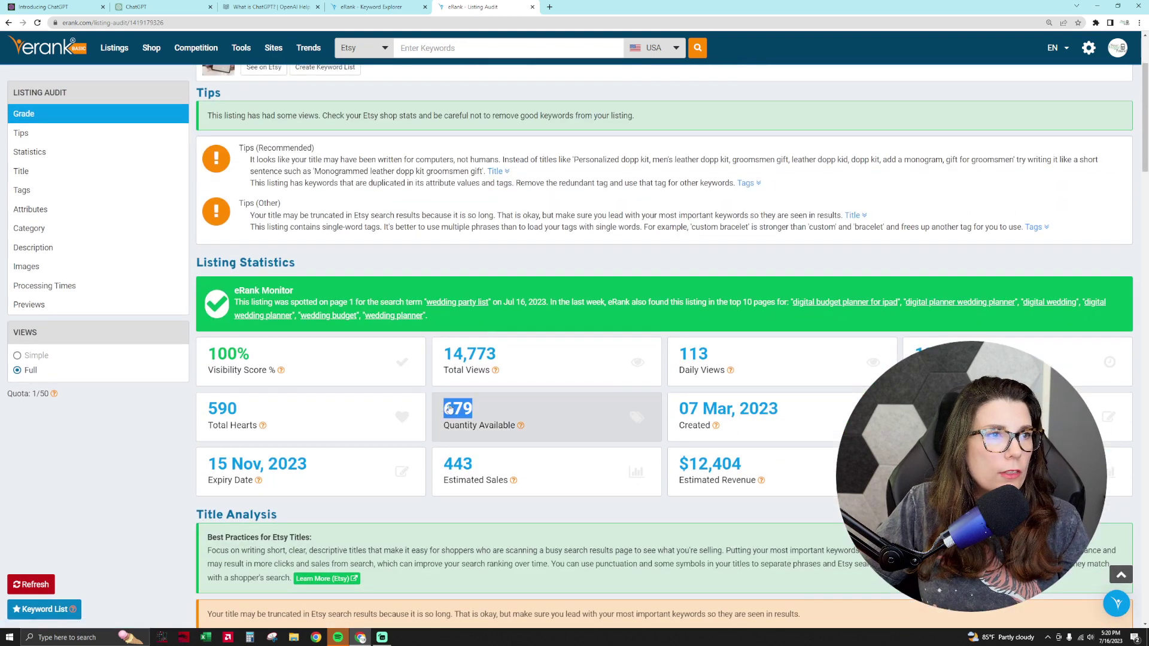
pyautogui.click(524, 423)
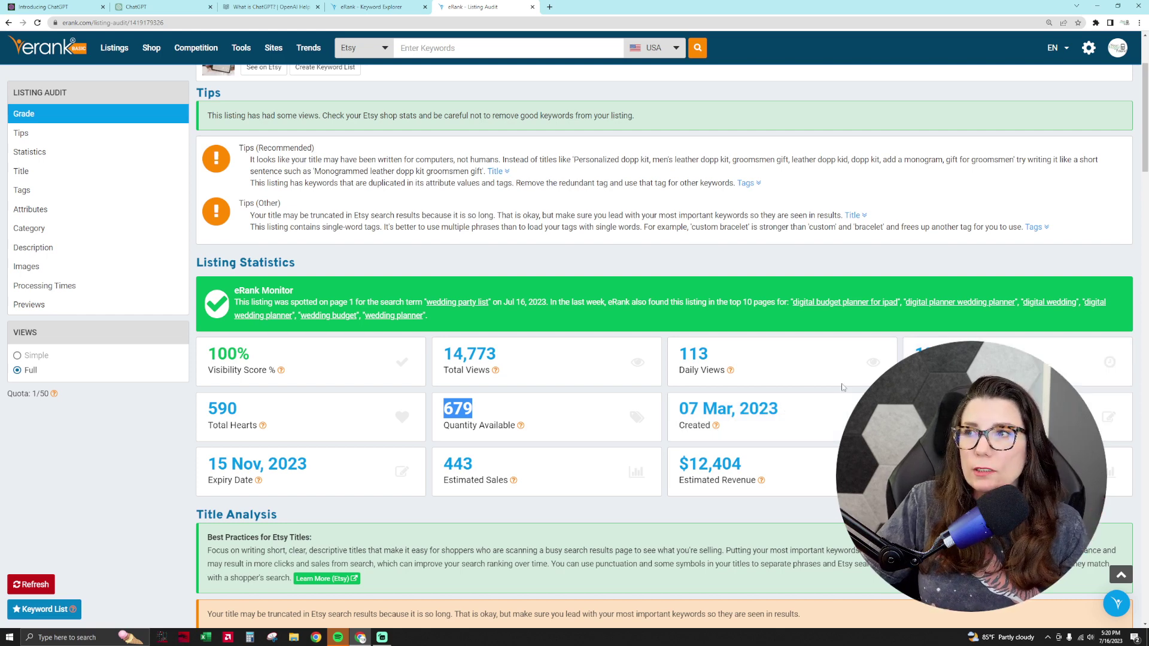
pyautogui.scroll(2, 327, 204)
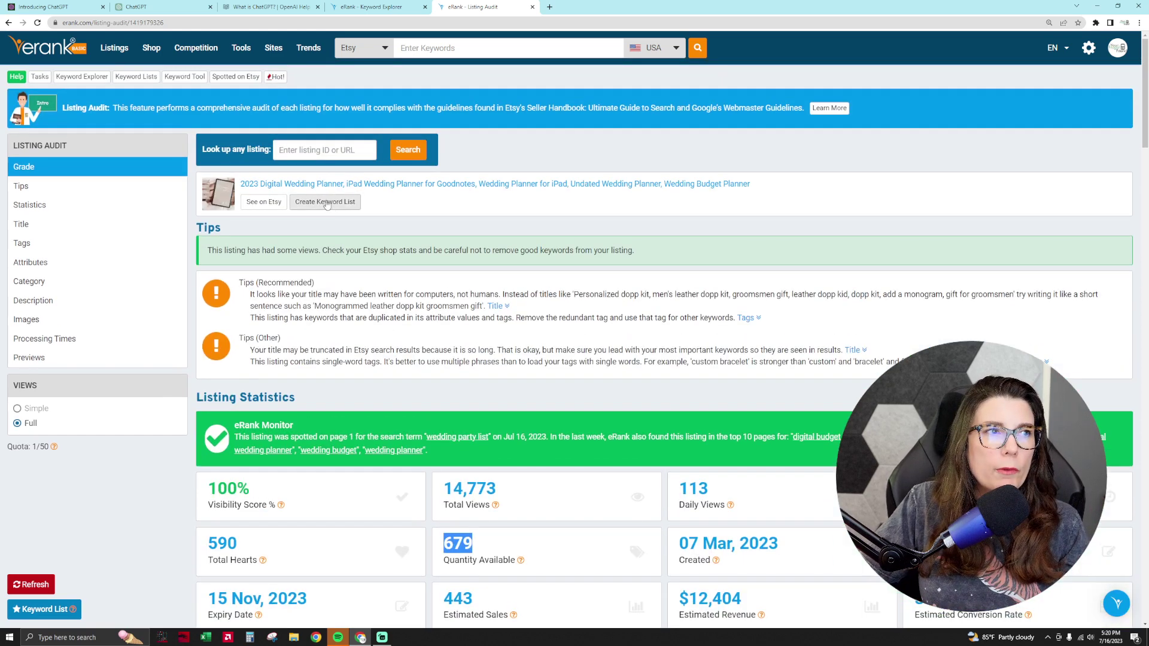
pyautogui.click(456, 185)
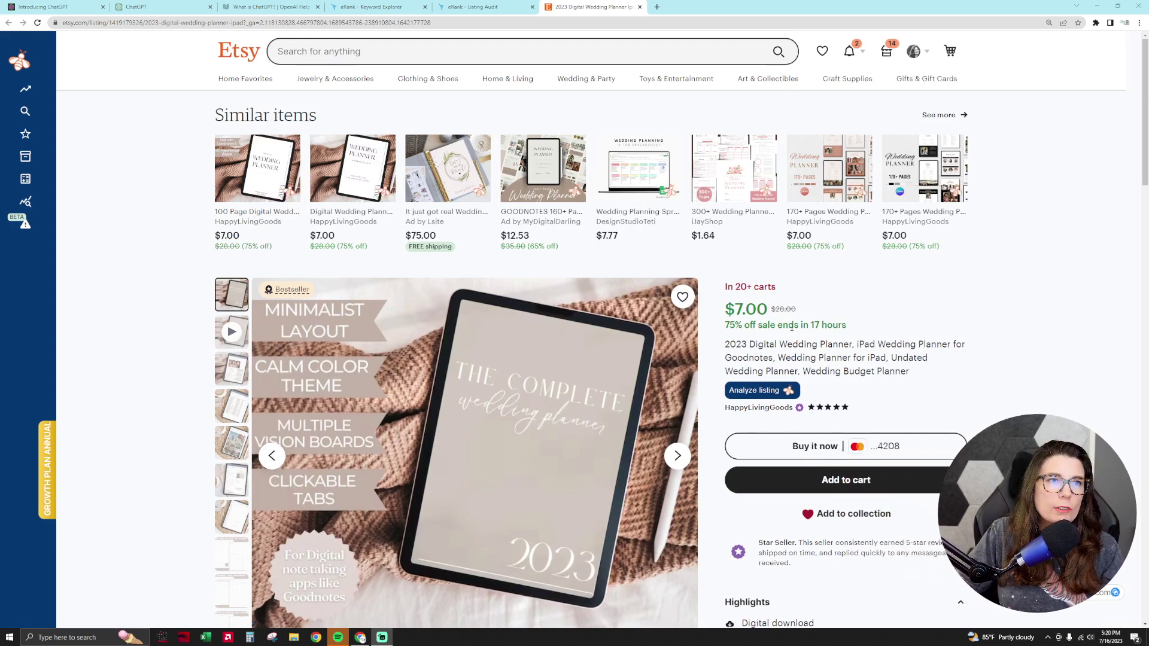
# Note the original $28.00 price, select the vendor sections image, and enlarge it full screen
pyautogui.moveTo(802, 309); pyautogui.dragTo(772, 311)
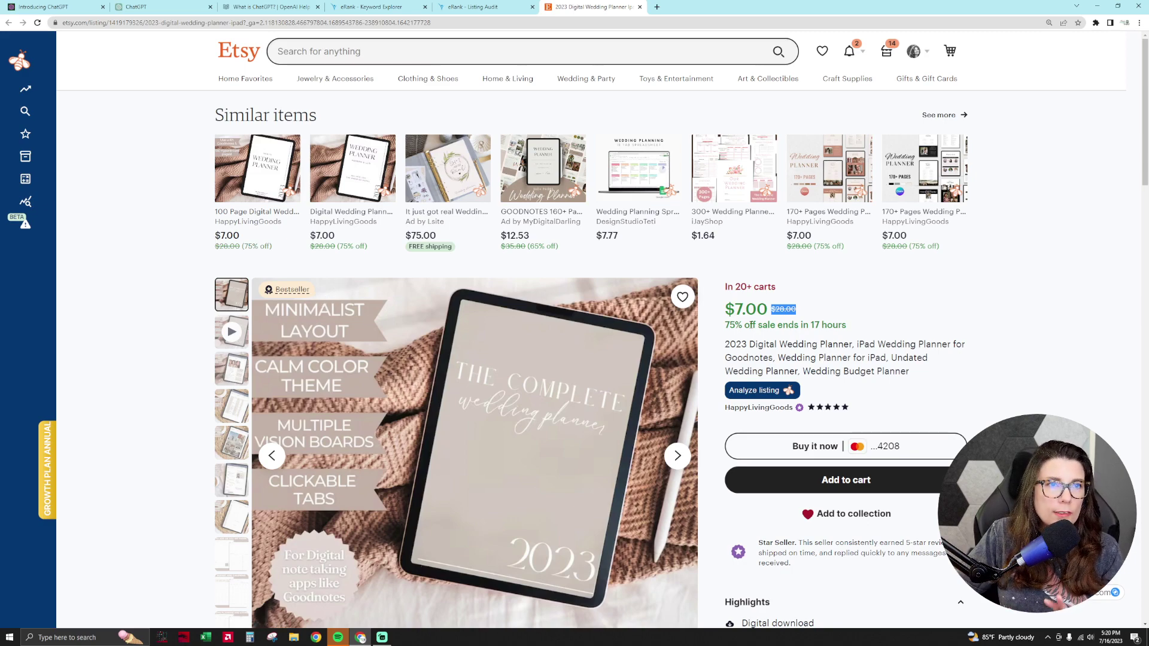
pyautogui.scroll(-4, 736, 336)
pyautogui.scroll(3, 740, 325)
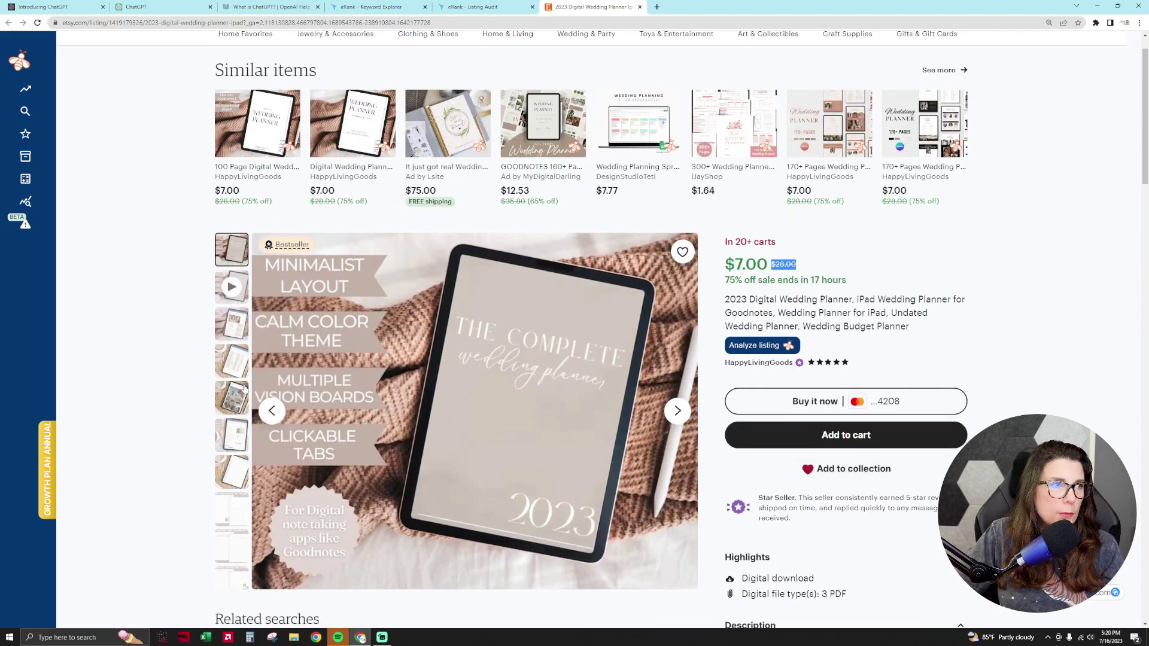
pyautogui.click(238, 322)
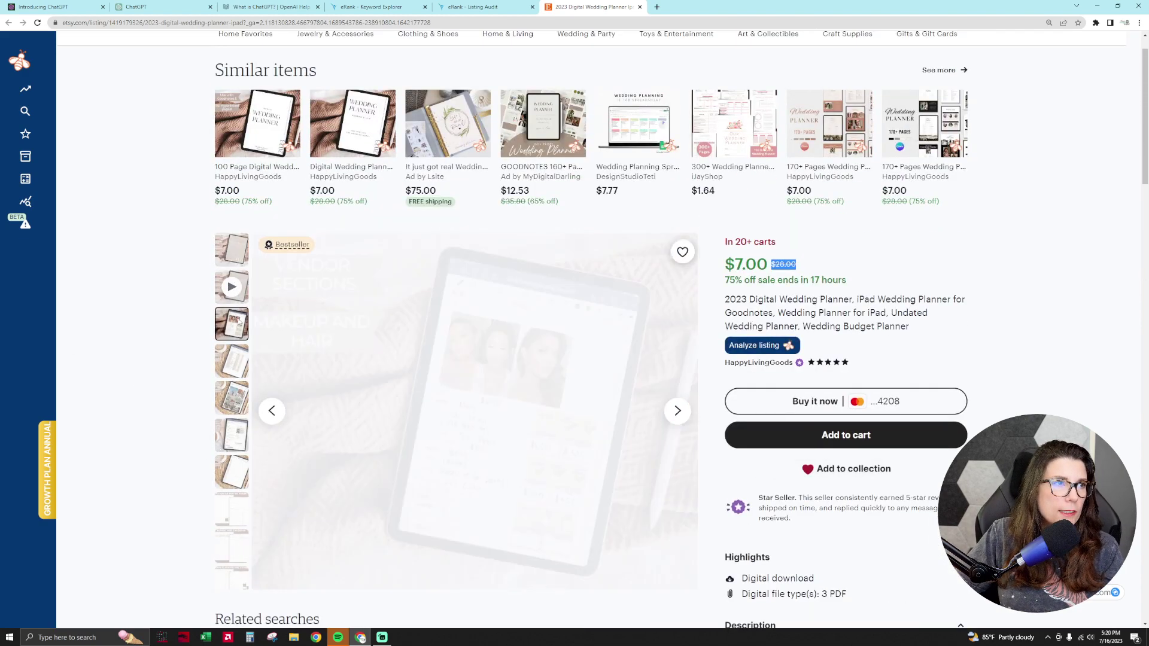
pyautogui.click(498, 305)
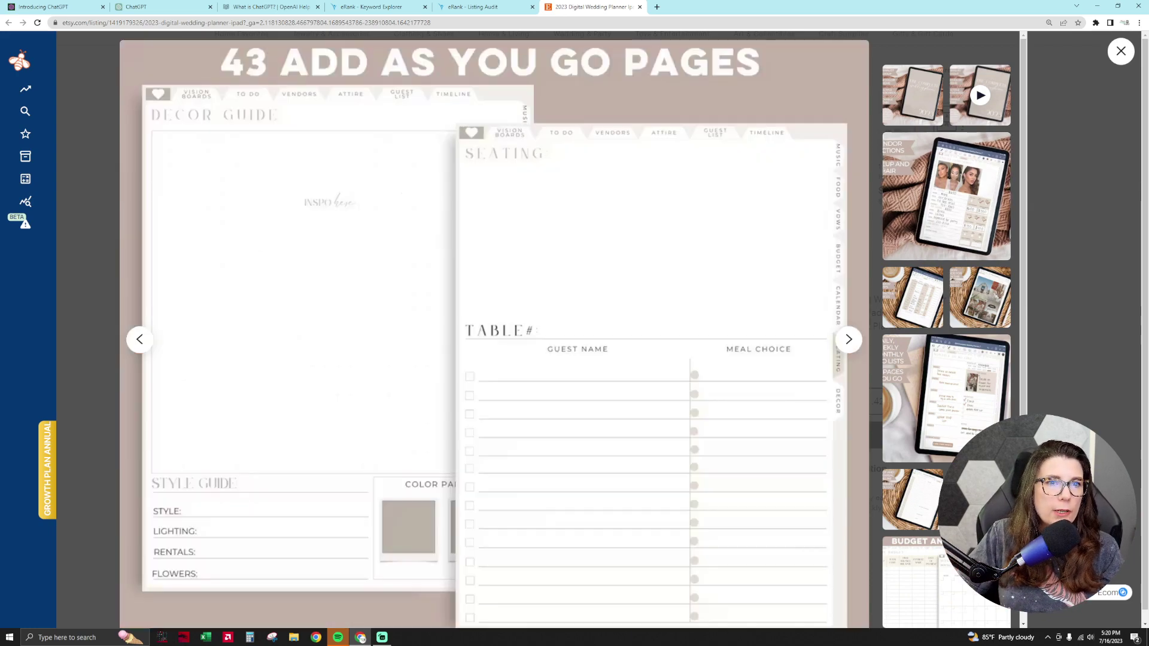
# Browse the budget and calendar, song planning and attire, and vendor planning page previews
pyautogui.press('Right')
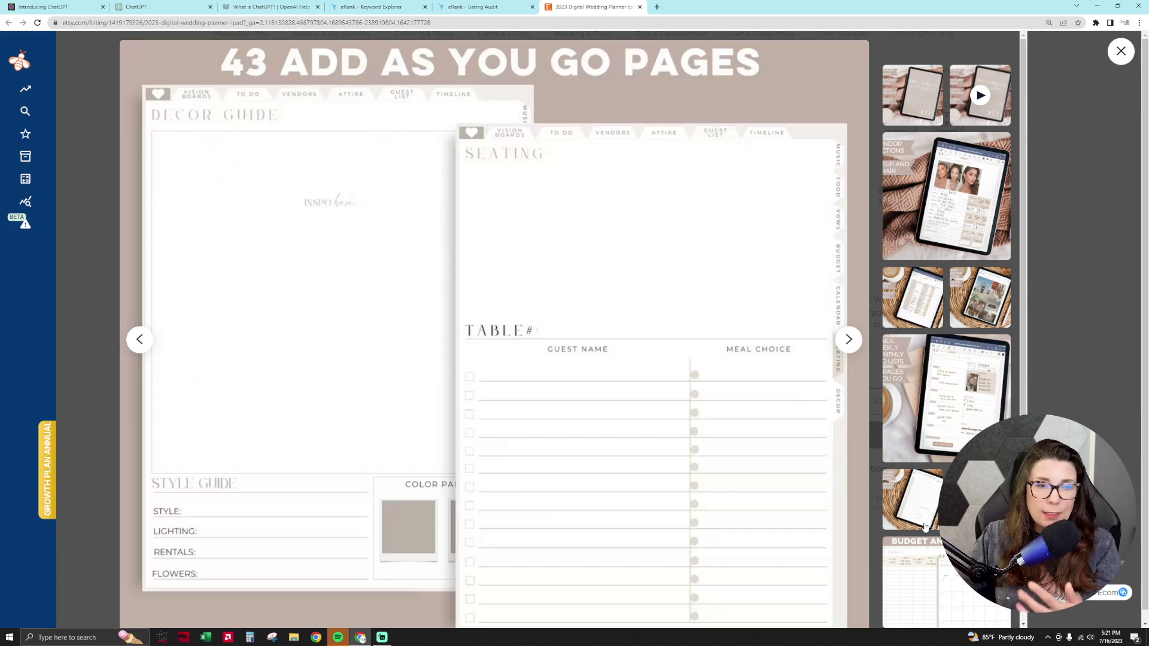
pyautogui.click(912, 571)
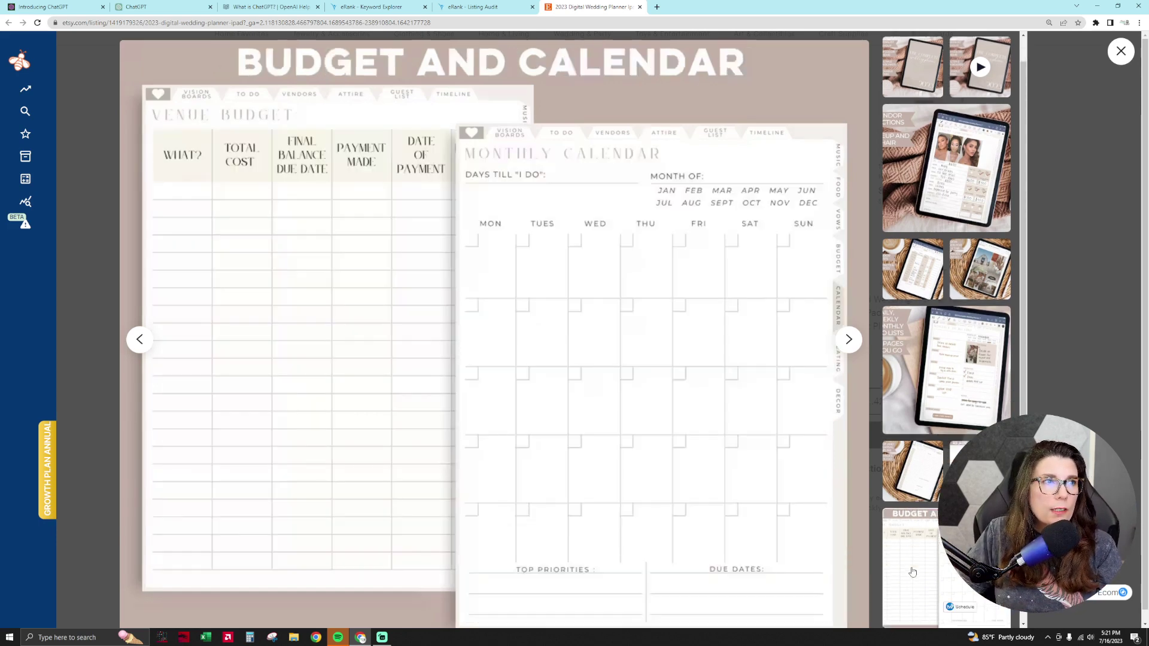
pyautogui.click(912, 572)
pyautogui.click(979, 592)
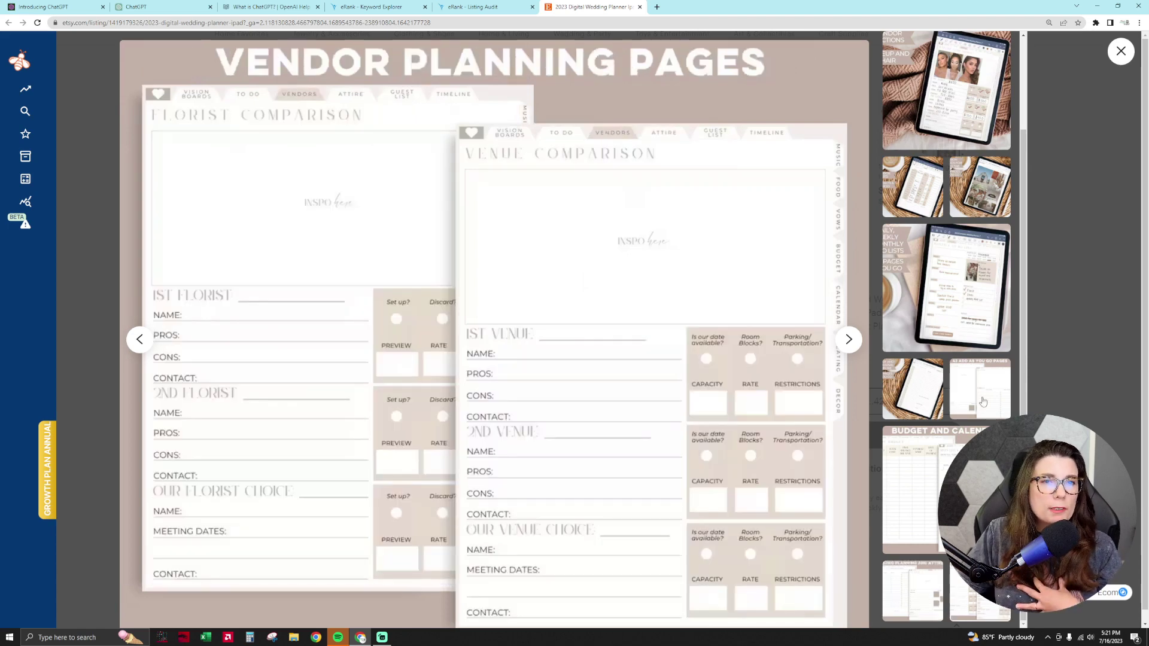
pyautogui.click(1121, 52)
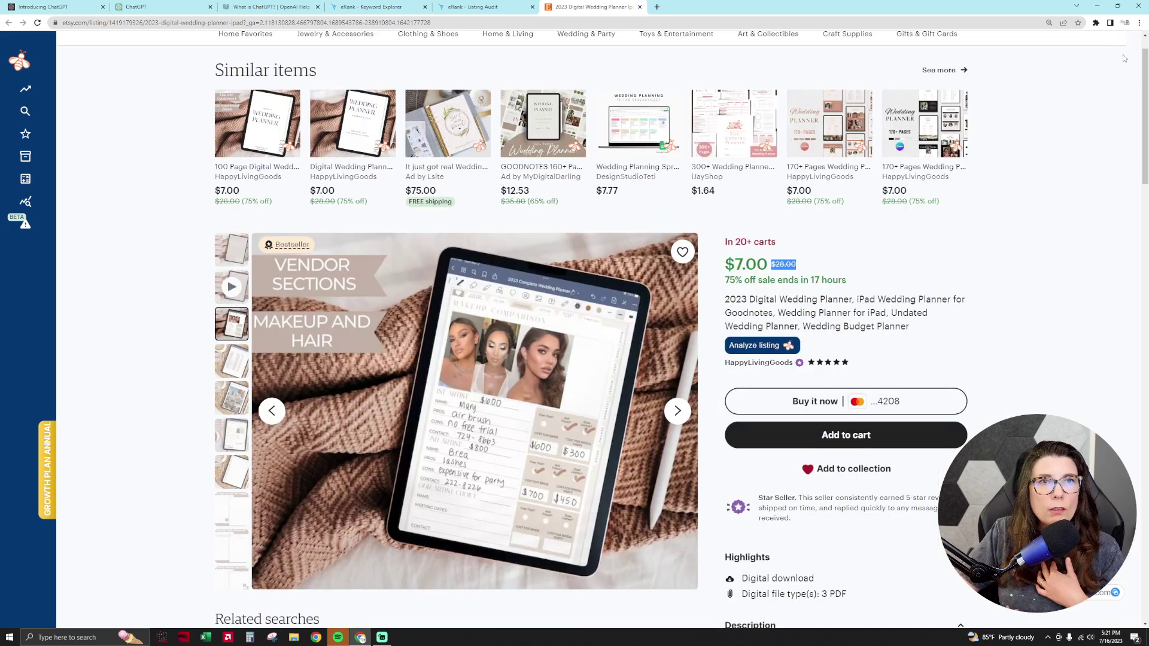